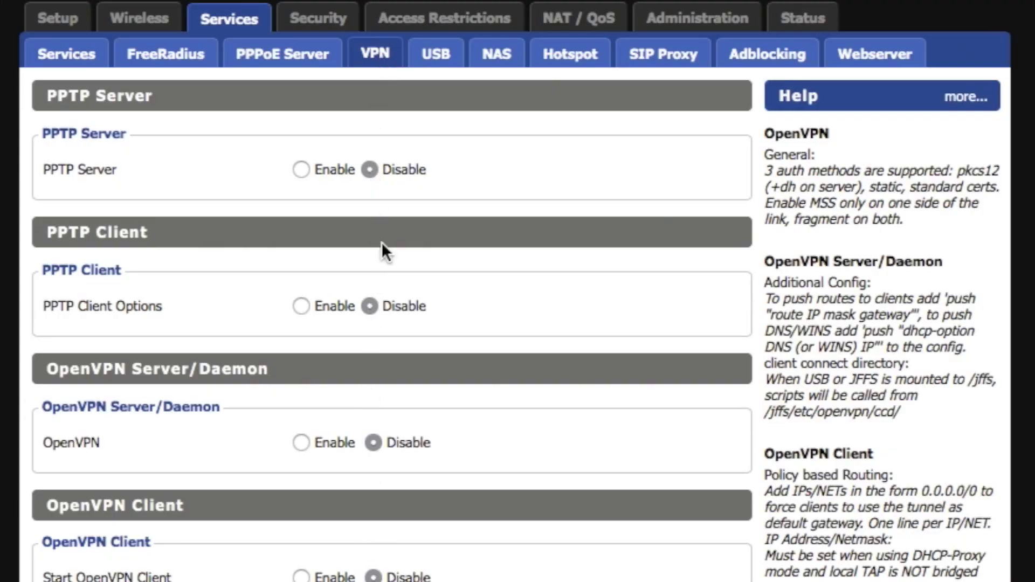
- Browse the USB, NAS and Hotspot settings pages under the Services tab
click(434, 53)
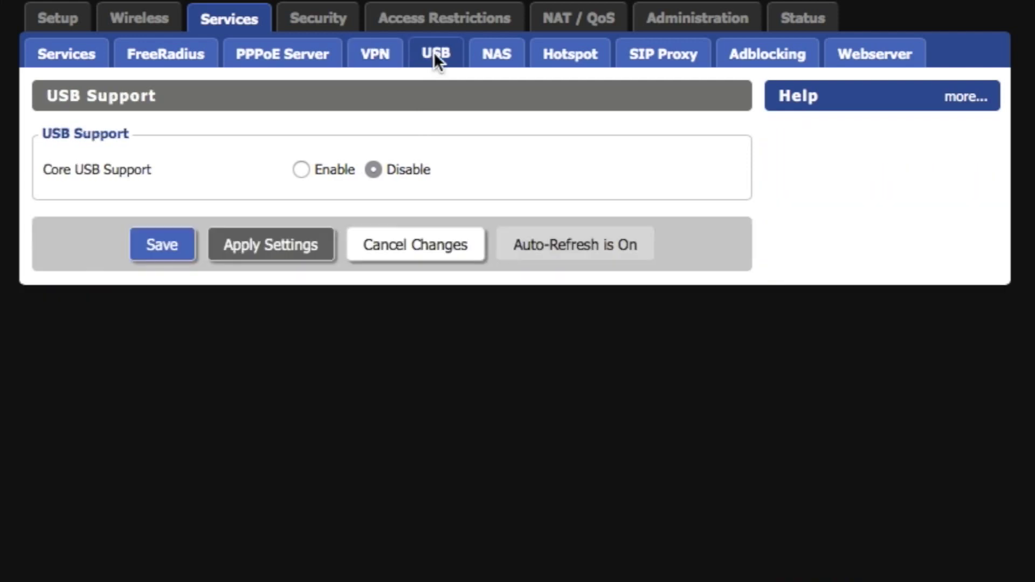
click(502, 61)
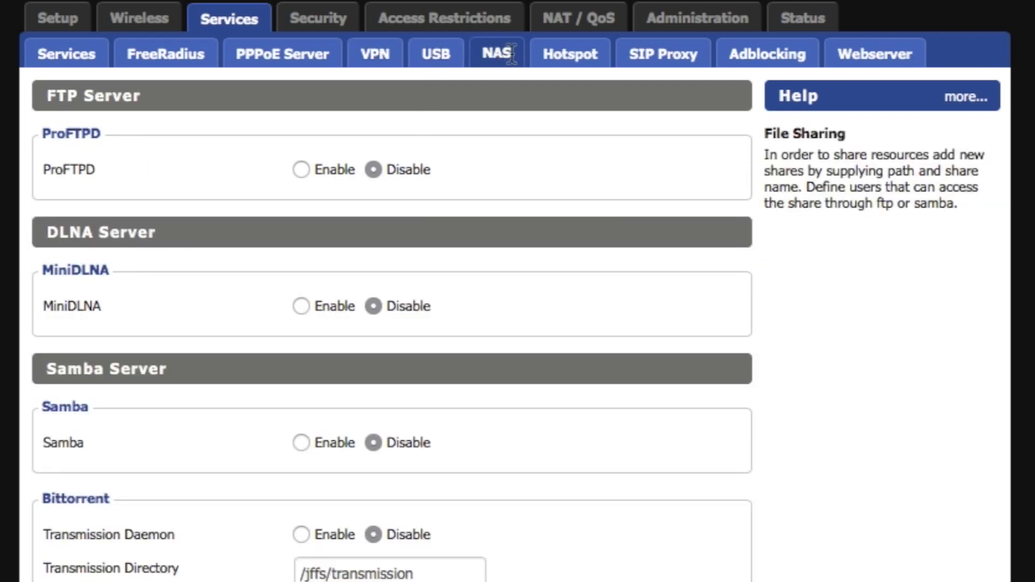
click(593, 60)
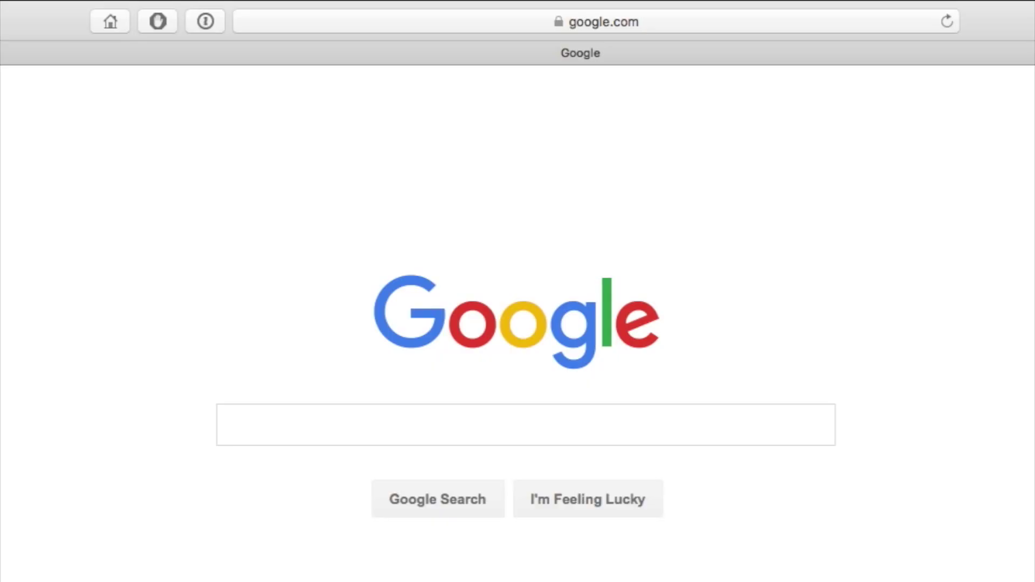
- Go to the dd-wrt.com website
click(578, 19)
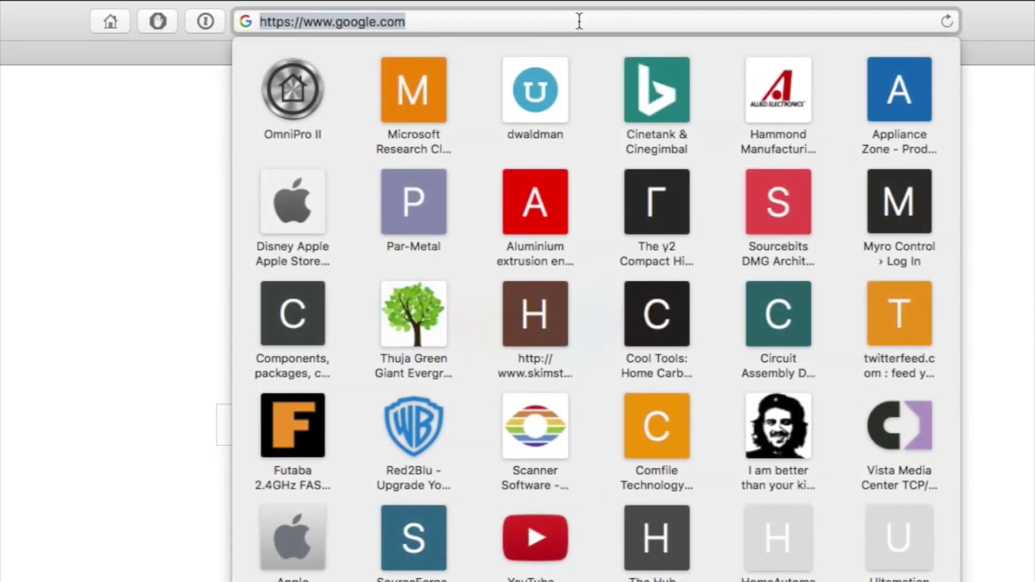
text(dd)
key(Return)
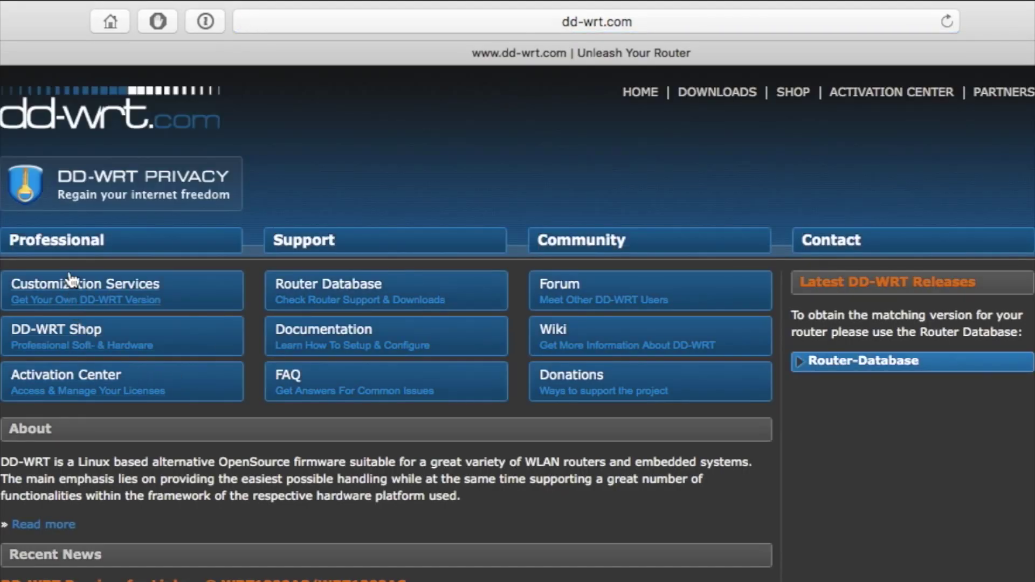
- Search the Router Database for WRT1200 and download the WRT1200AC v1 factory-to-ddwrt.img firmware
click(310, 284)
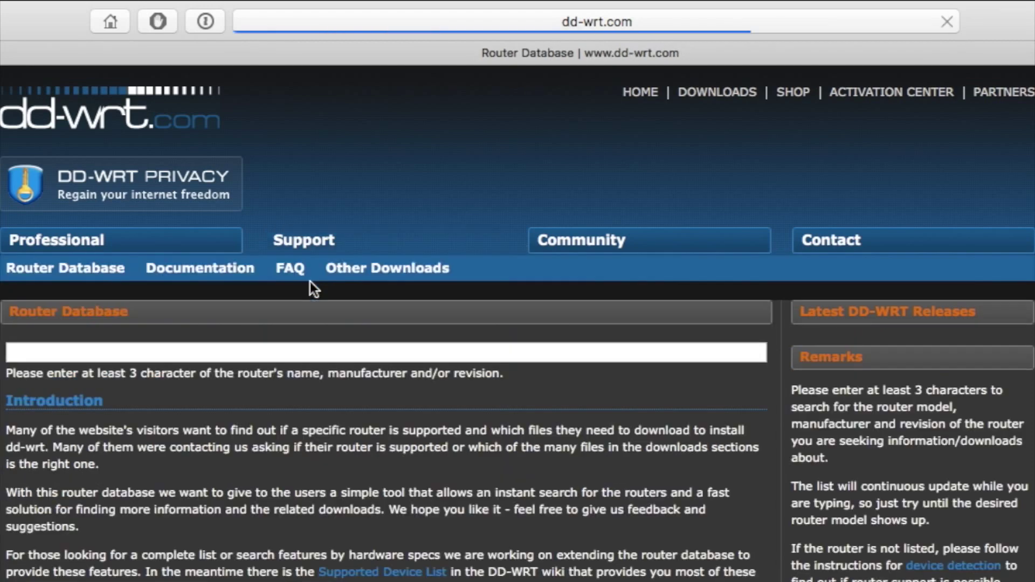
click(172, 355)
text(w)
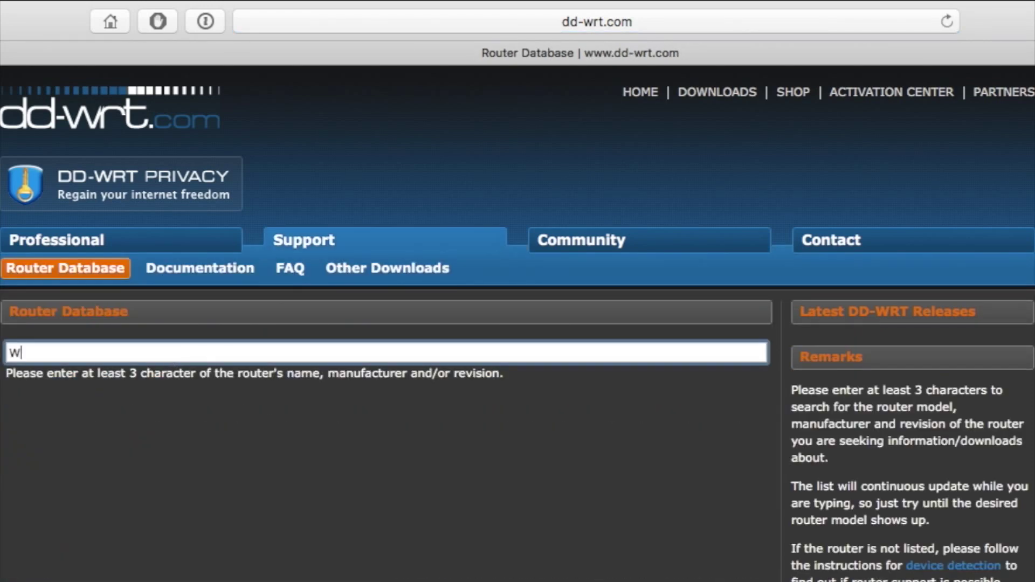
text(RT1200)
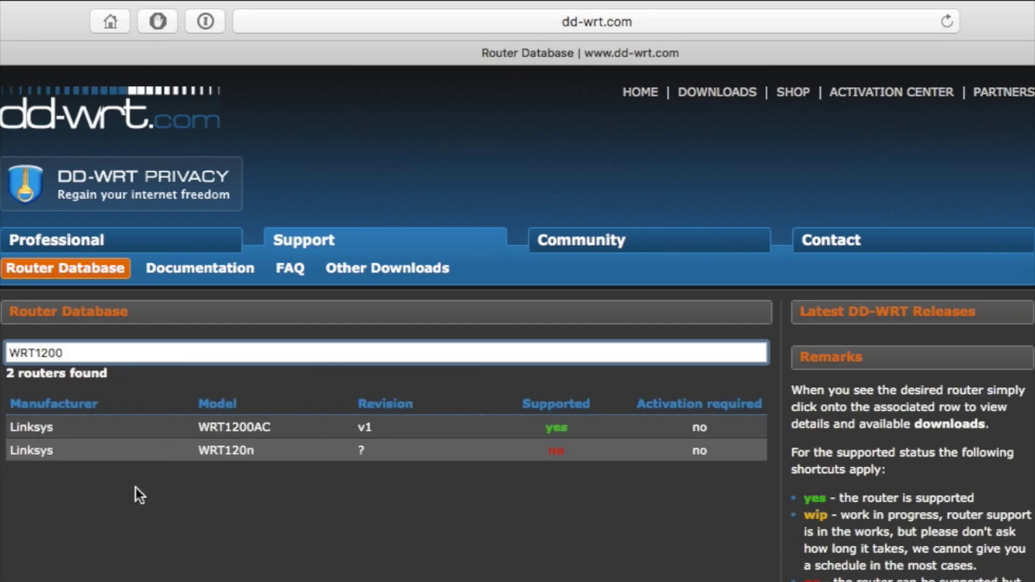
click(103, 425)
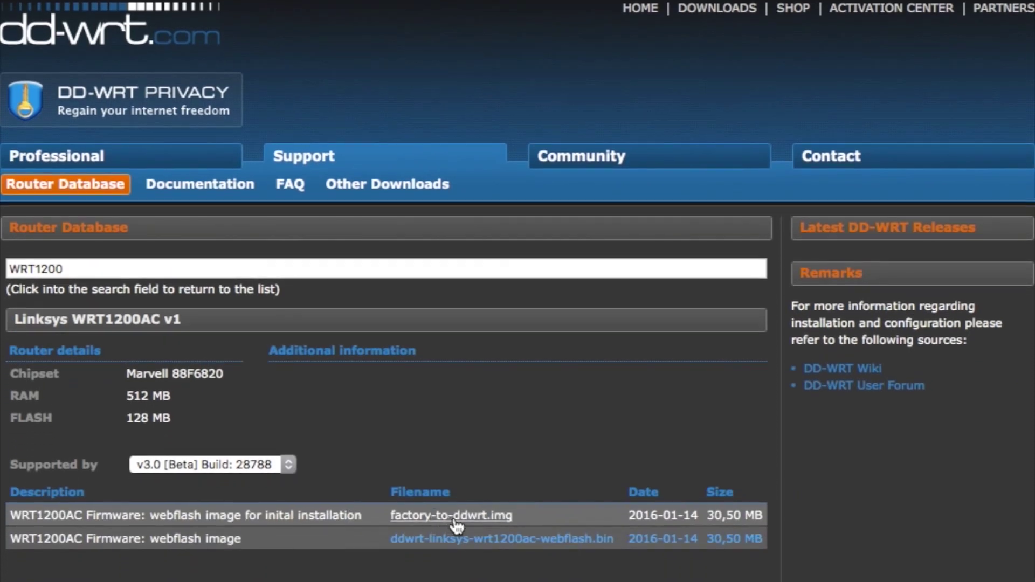
click(454, 518)
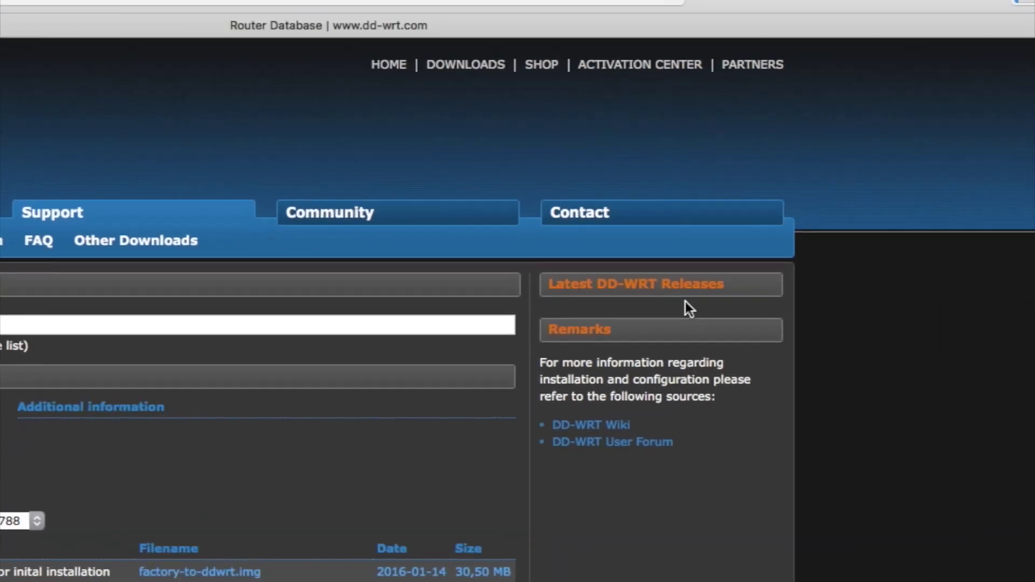
- Confirm the firmware download finished, then open Connectivity under Router Settings in Linksys Smart Wi-Fi
click(914, 21)
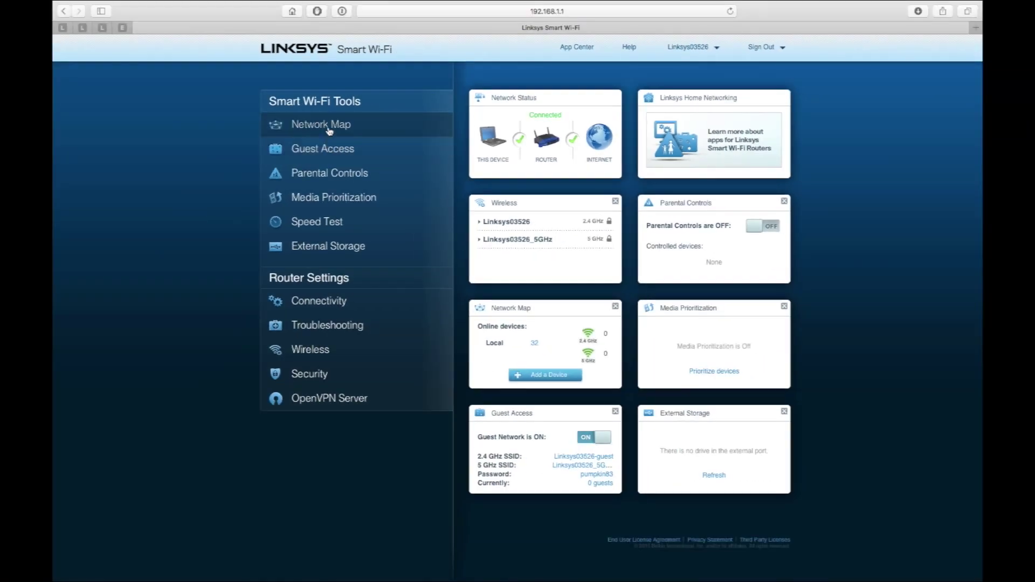
click(319, 302)
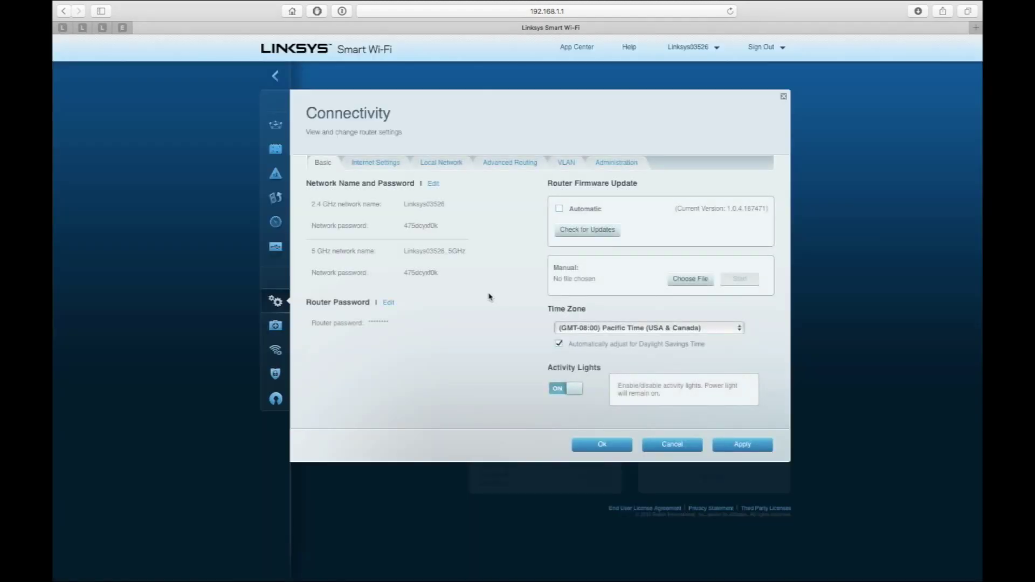
- Choose factory-to-ddwrt.img from the Desktop as the manual firmware file and start the update
click(685, 279)
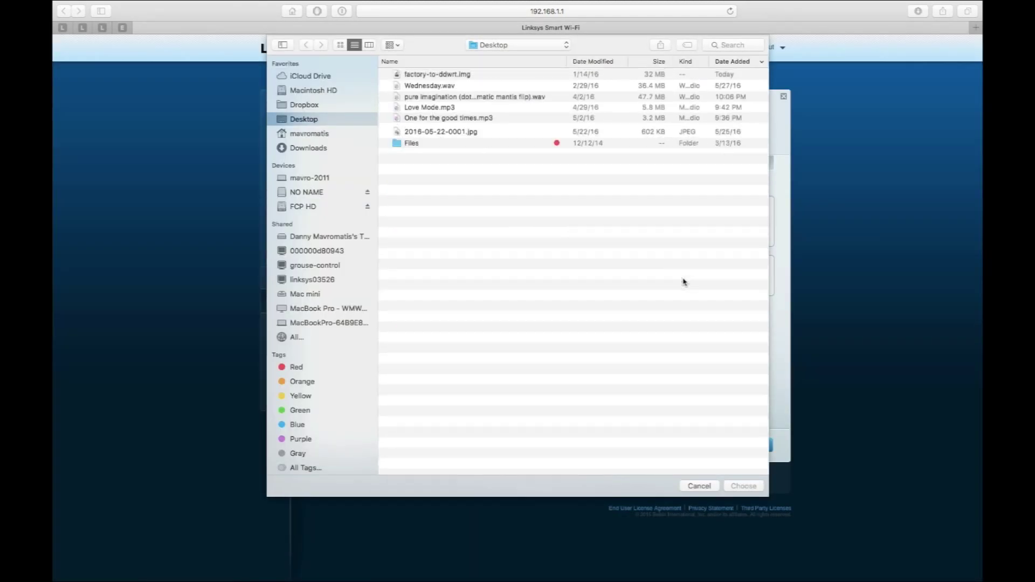
click(449, 77)
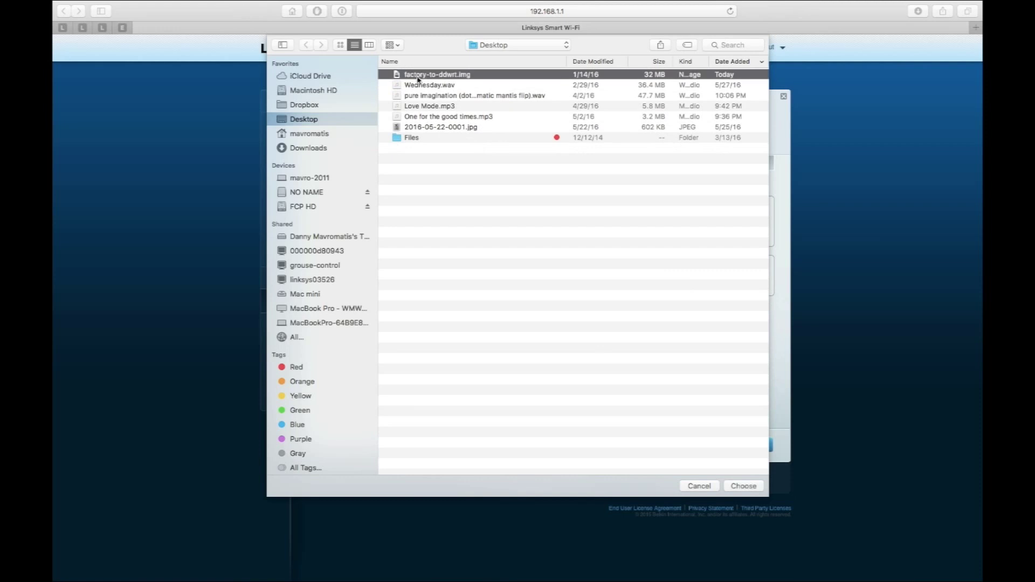
double_click(442, 76)
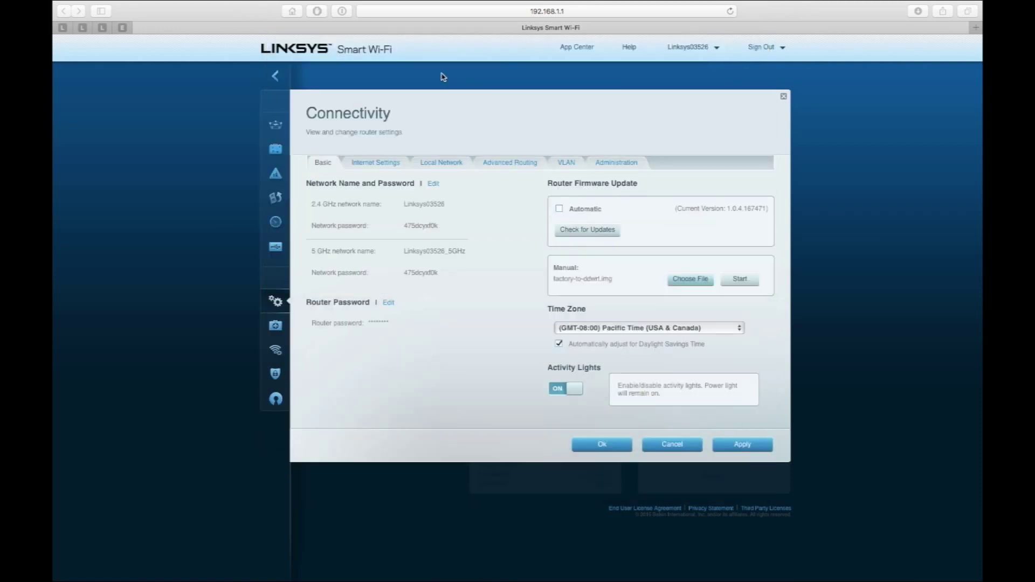
click(748, 281)
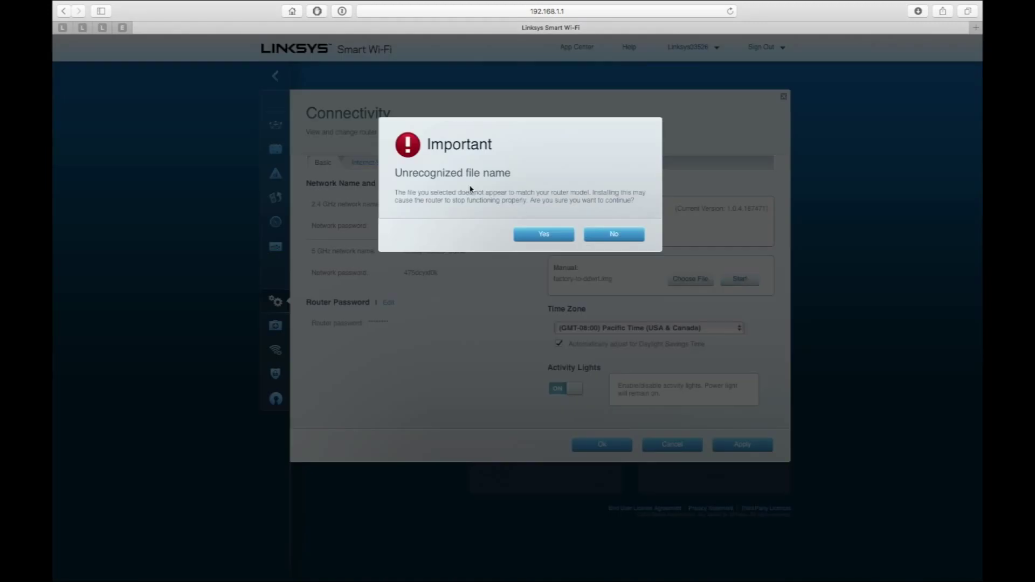
- Accept the unrecognized-file and firmware-update prompts, then acknowledge the router reboot notice
click(537, 233)
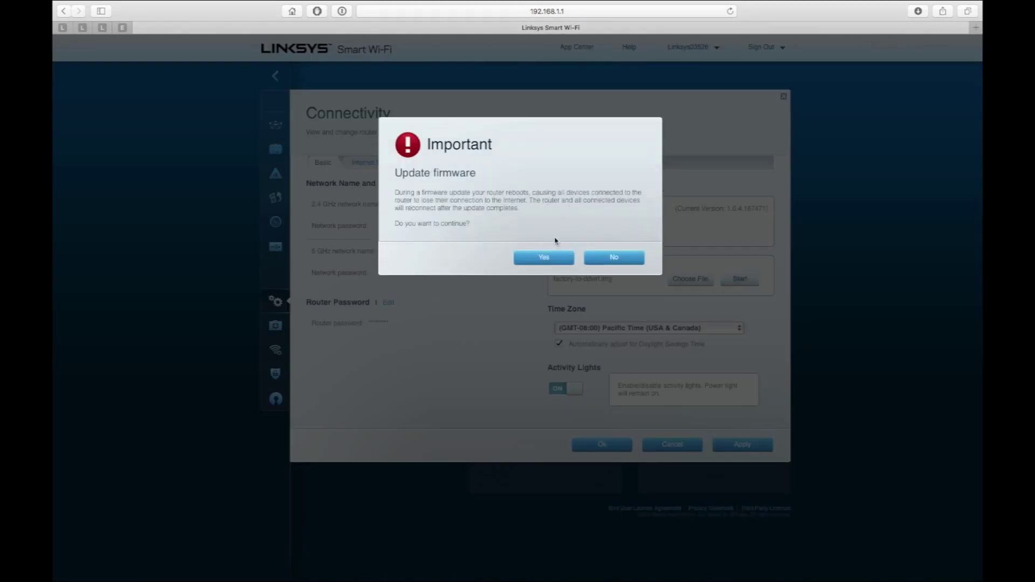
click(546, 258)
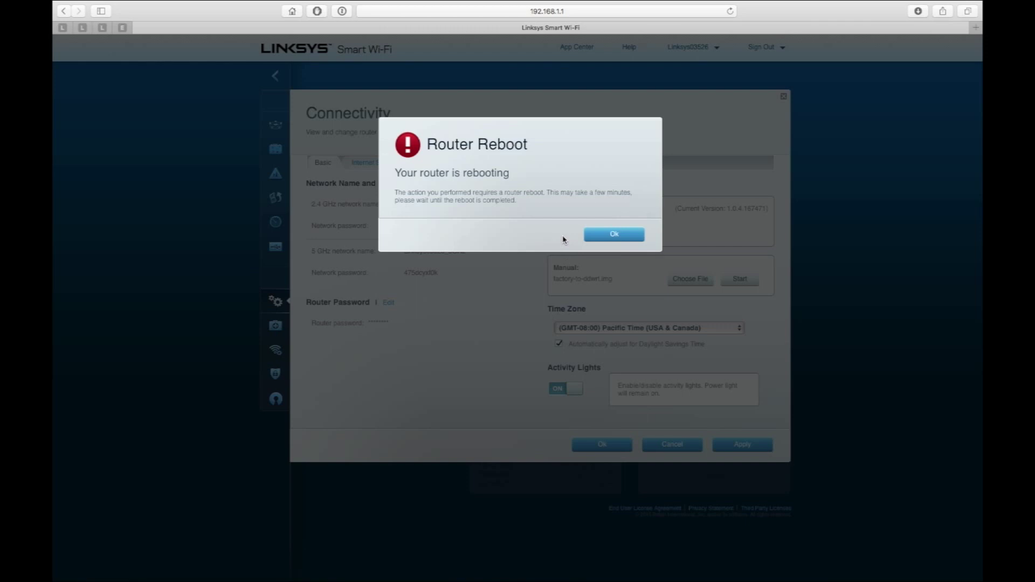
click(604, 234)
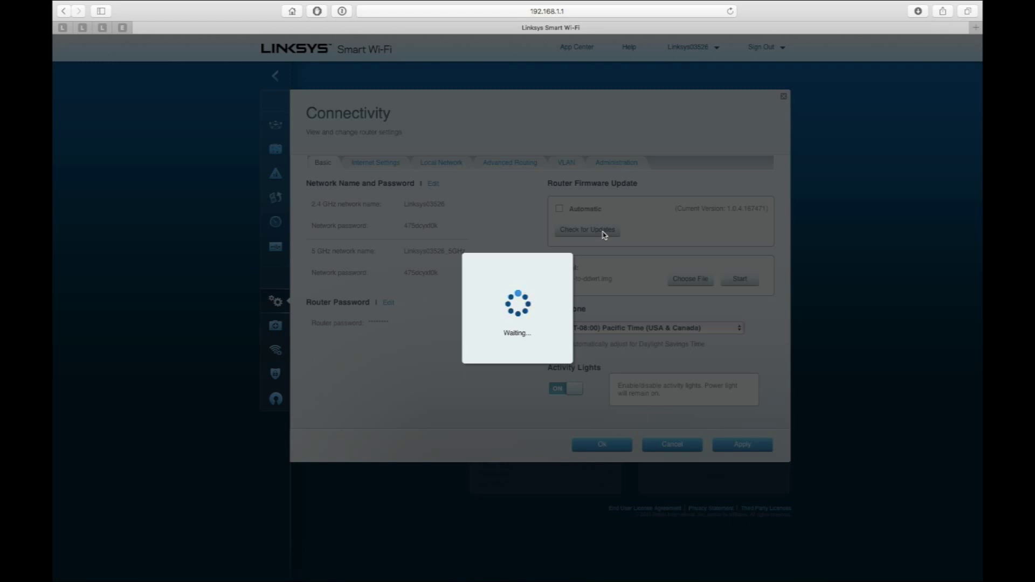
key(super+l)
- Browse to 192.168.1.1 and set username root with a new password and its confirmation
text(19)
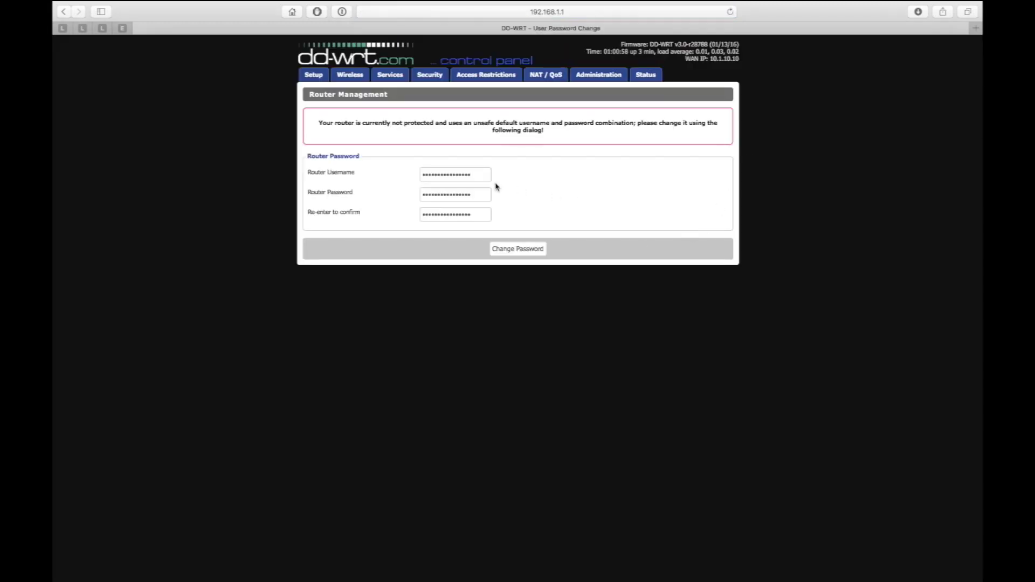
double_click(463, 175)
text(root)
key(Tab)
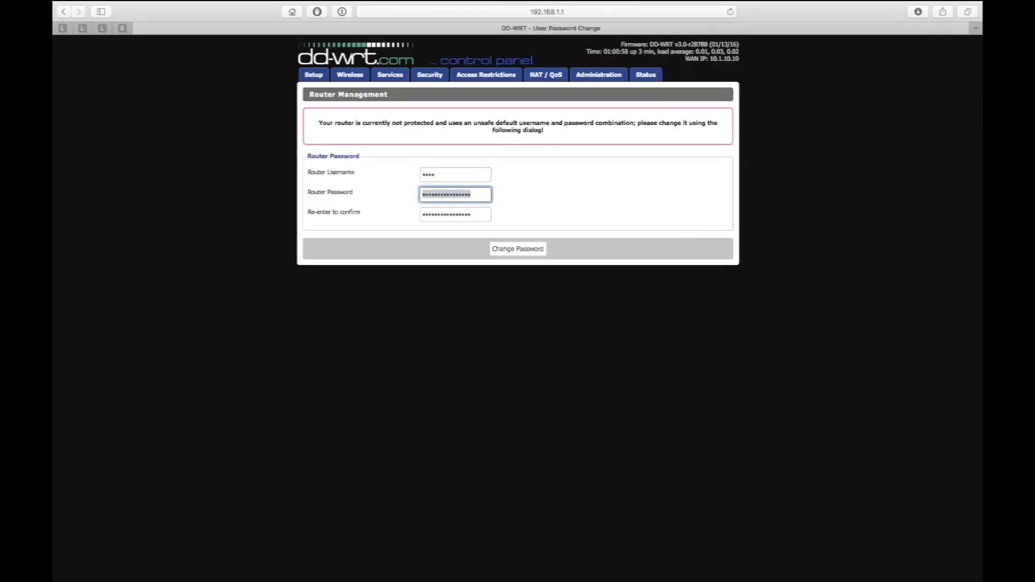
text(admin1)
key(Tab)
text(a)
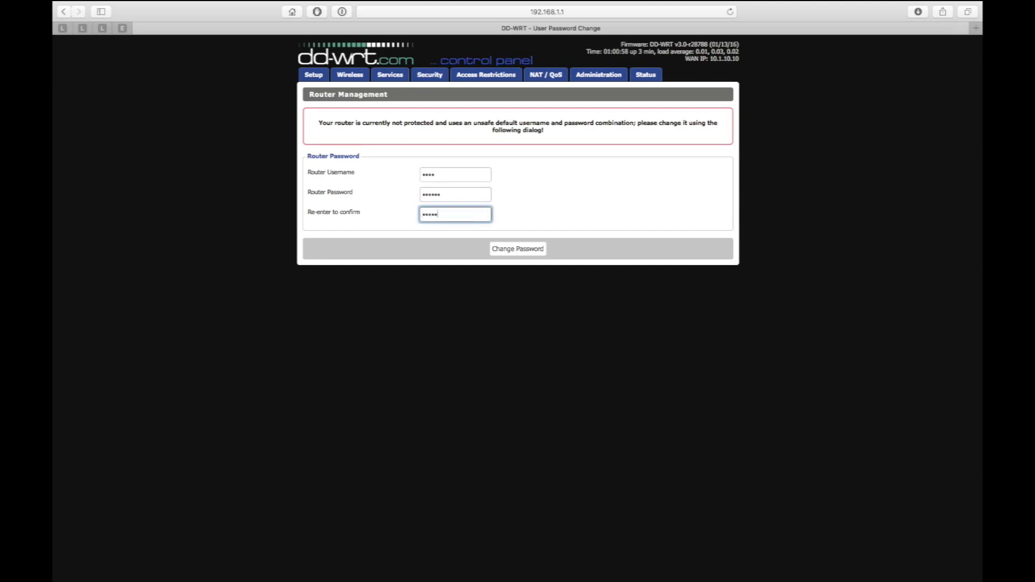
click(520, 250)
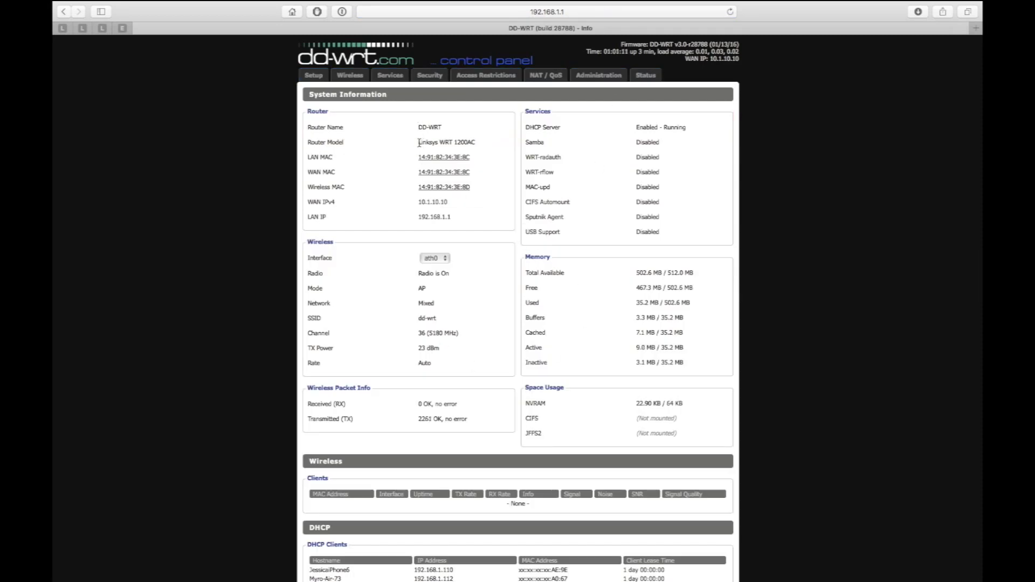
- Highlight the Linksys WRT 1200AC model name and scroll through the System Information page
drag(420, 143, 480, 141)
click(488, 168)
scroll(487, 246, down, 3)
scroll(487, 246, up, 5)
- Visit the Setup, Wireless, Services, Security, Access Restrictions, NAT/QoS and Administration tabs, ending on Status
click(313, 76)
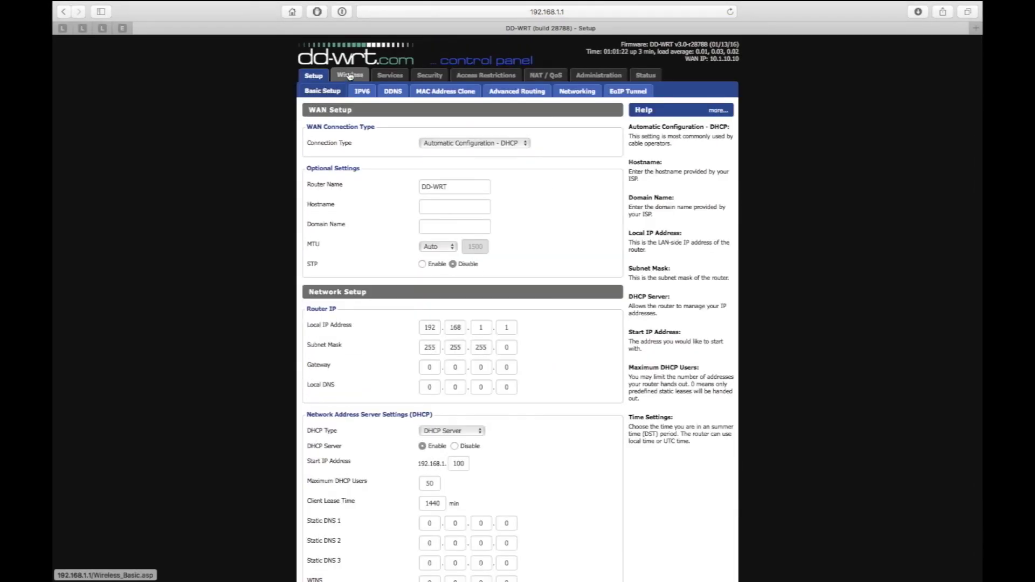
click(350, 76)
click(390, 76)
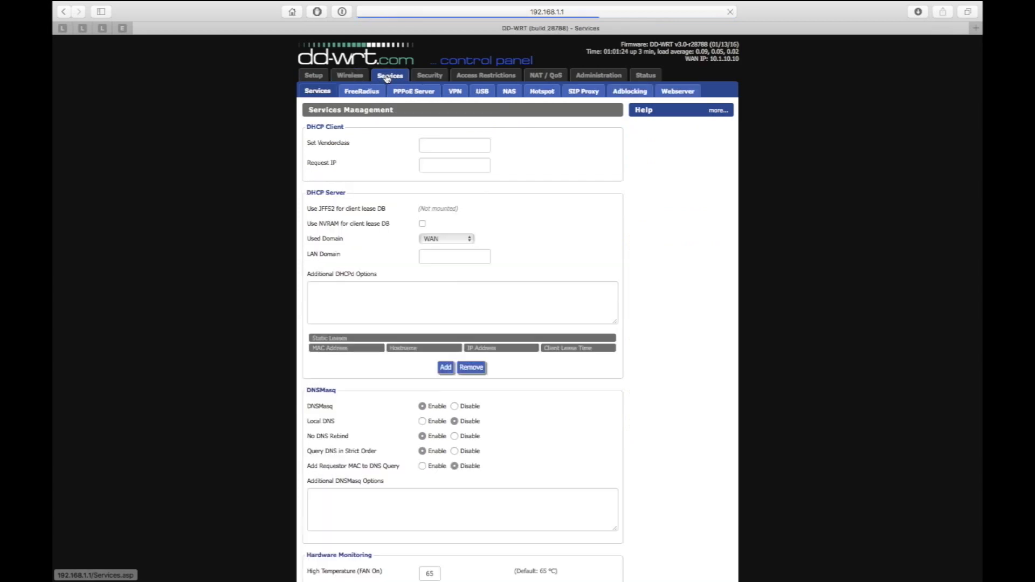
click(422, 77)
click(473, 77)
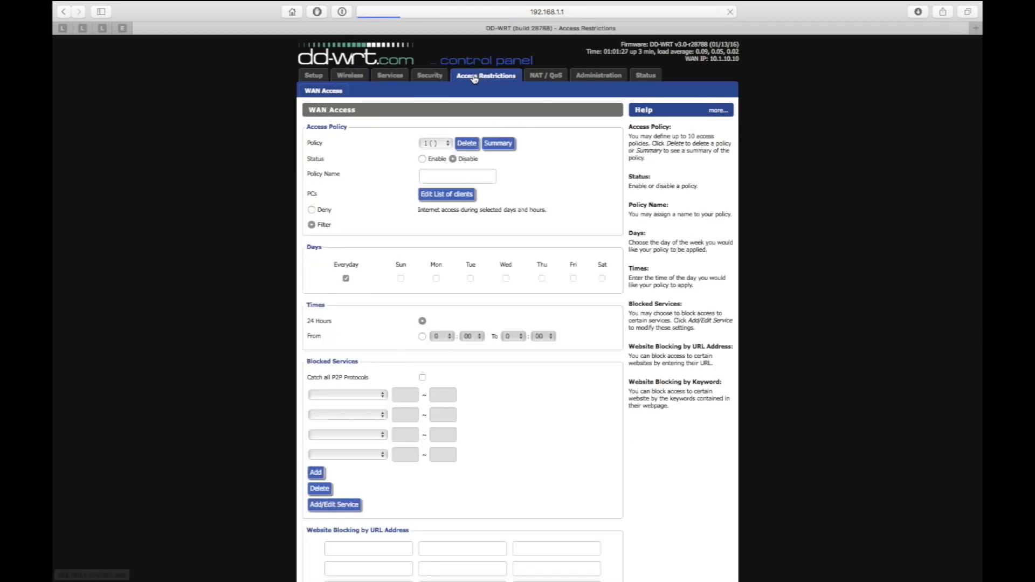
click(545, 76)
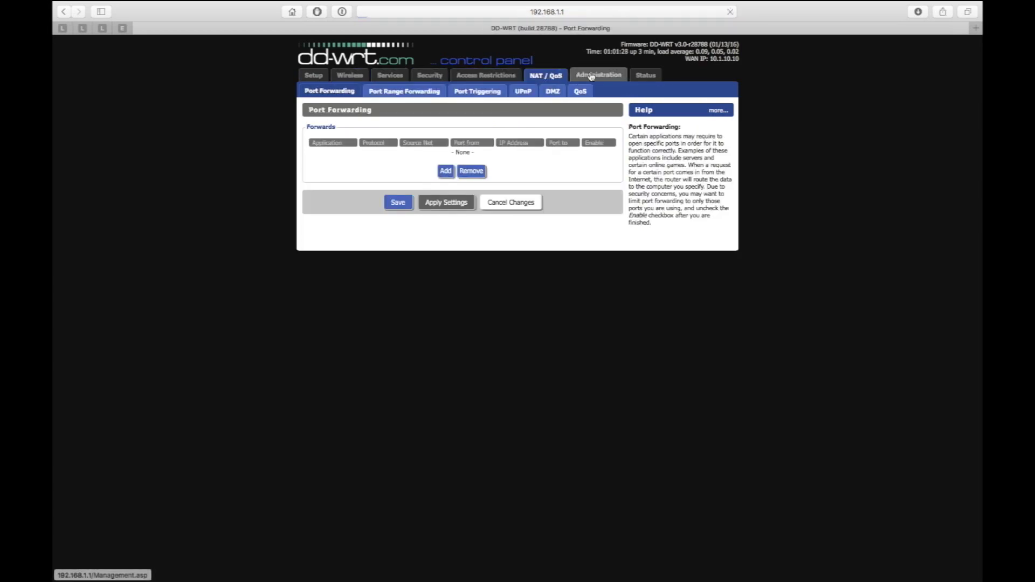
click(591, 76)
click(645, 76)
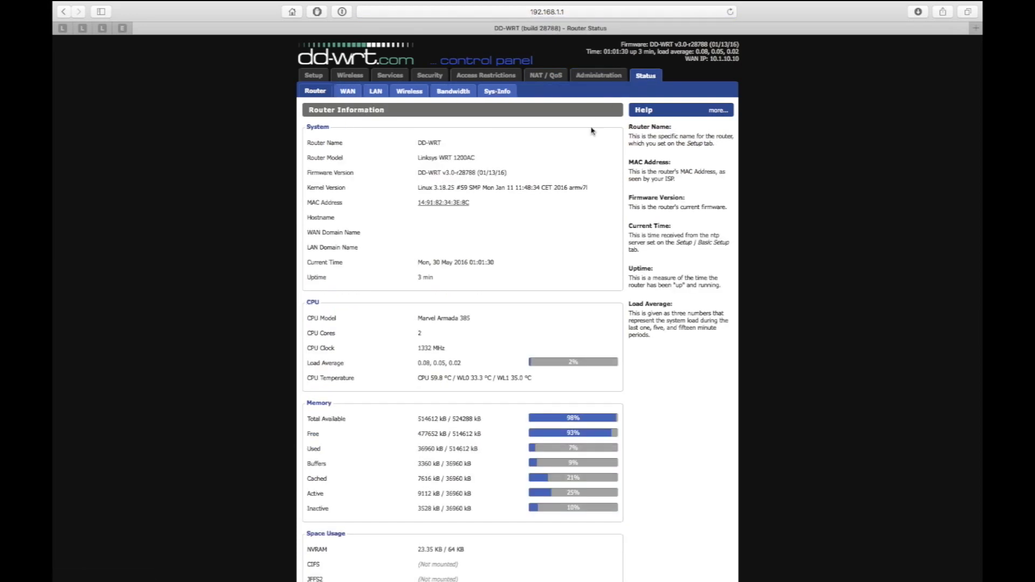
scroll(542, 279, down, 3)
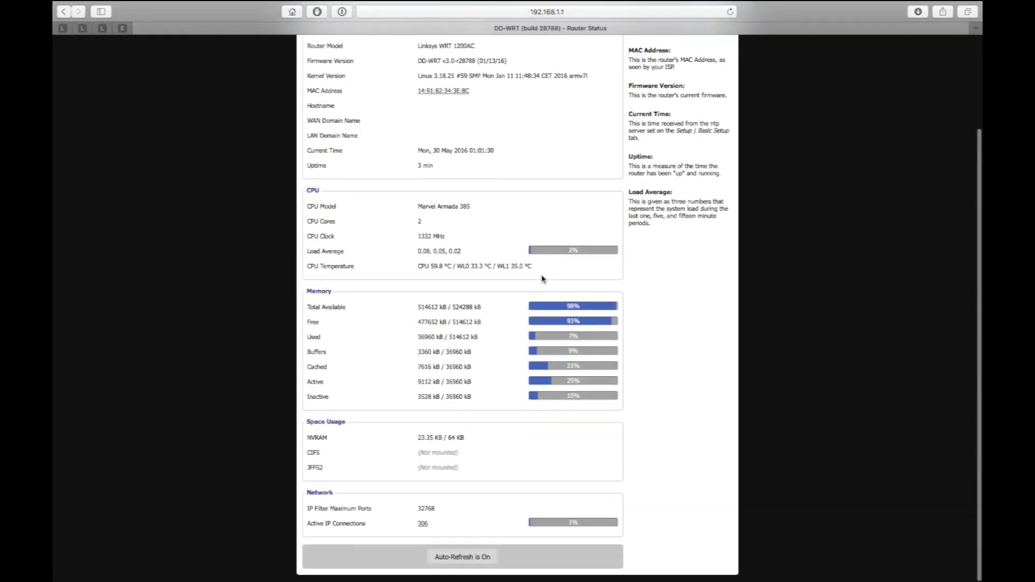